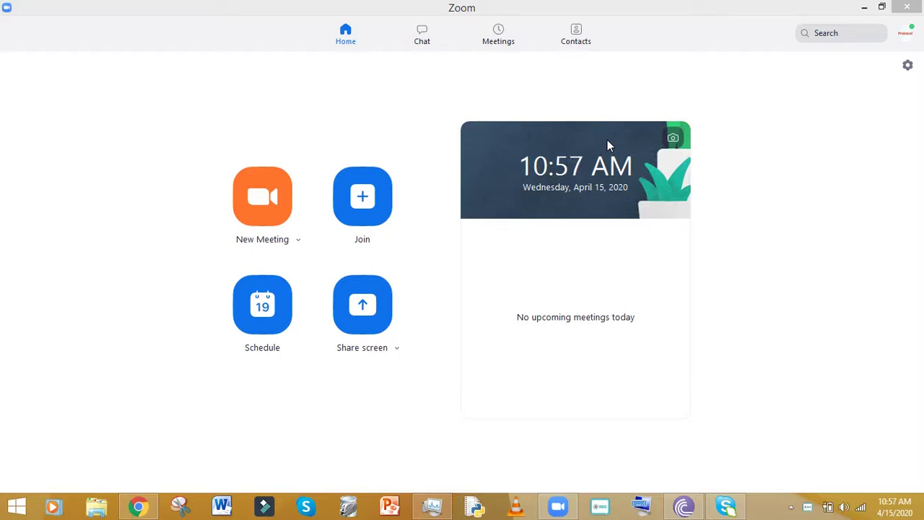
# Open the Contacts page to see the single external contact under My Contacts.
pyautogui.click(576, 36)
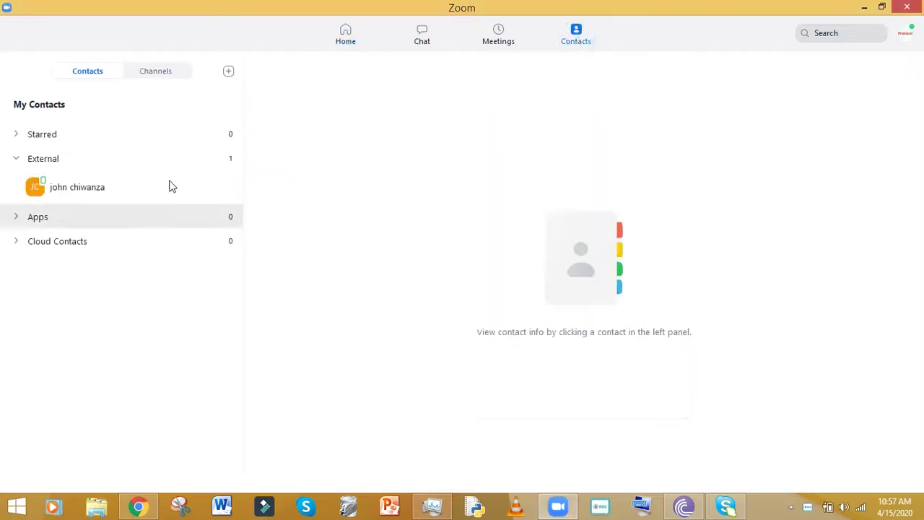
pyautogui.click(228, 72)
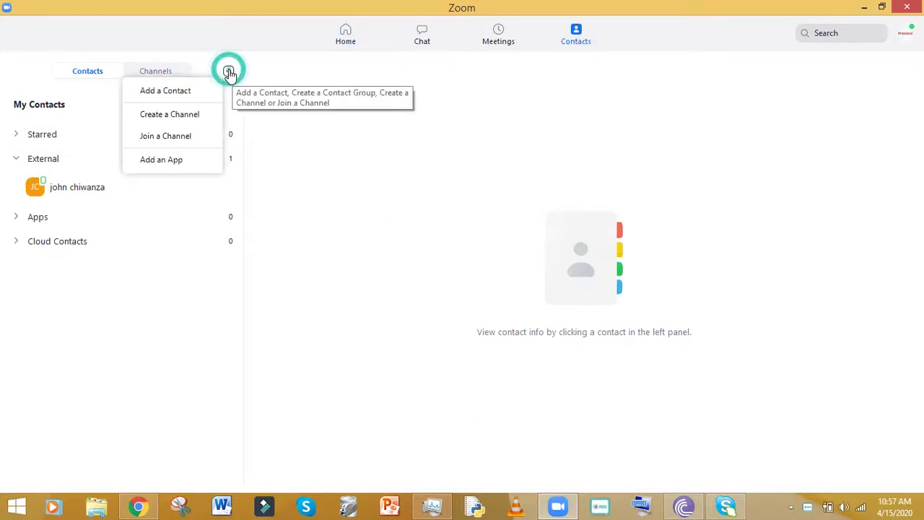
pyautogui.click(165, 91)
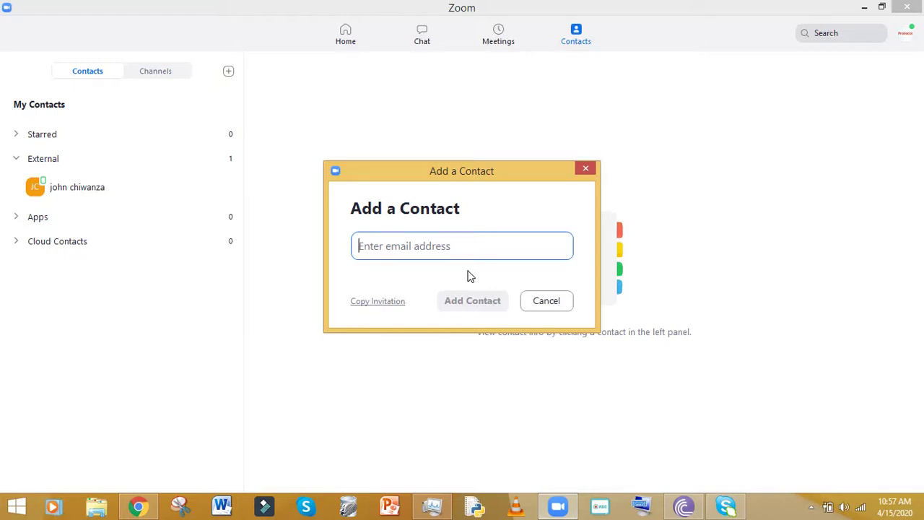
pyautogui.click(547, 302)
pyautogui.moveTo(51, 180)
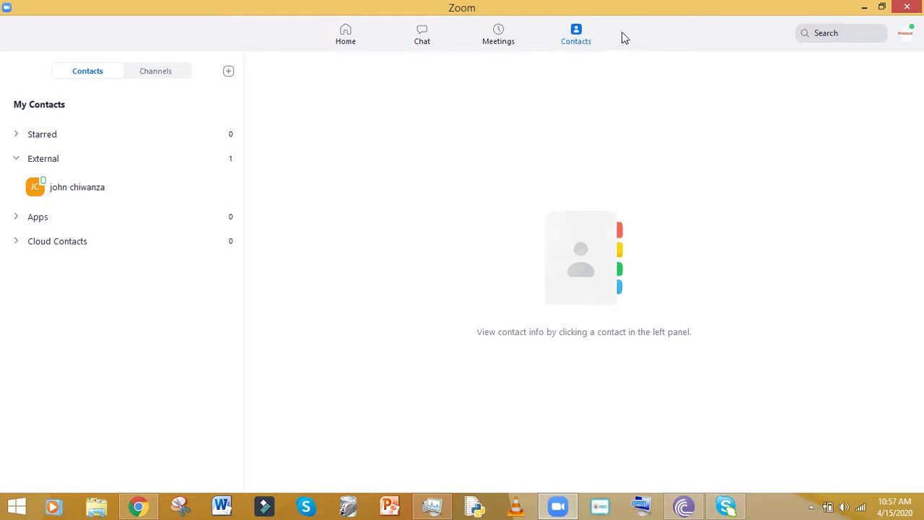
pyautogui.click(82, 199)
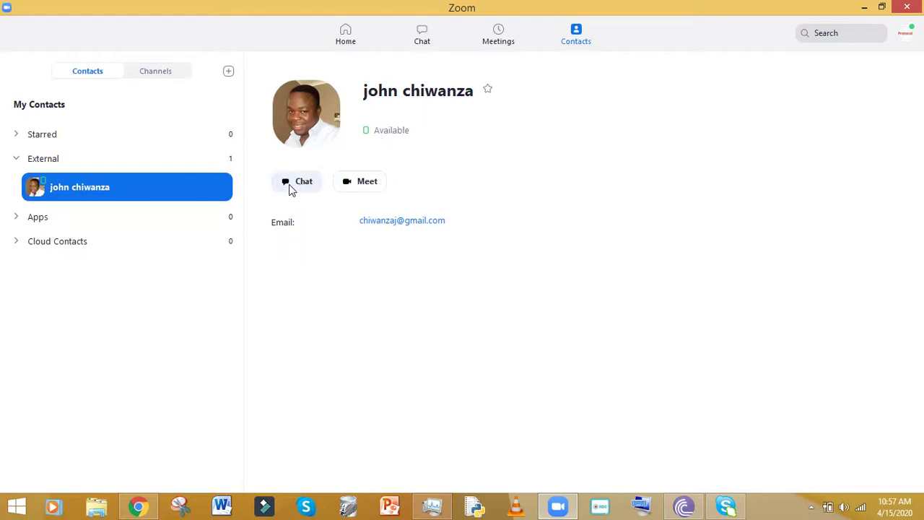
# Open a direct chat with the contact and send the file 0478_m19_qp_12.pdf.
pyautogui.click(289, 185)
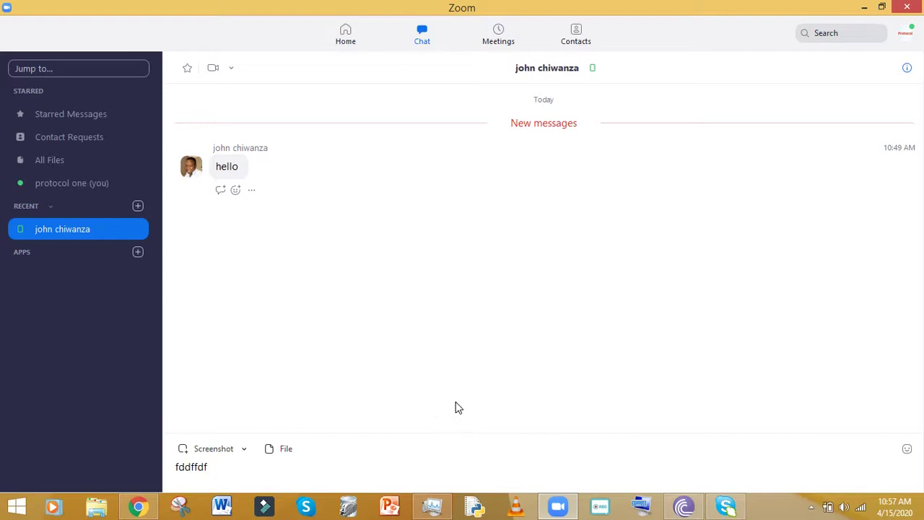
pyautogui.click(279, 450)
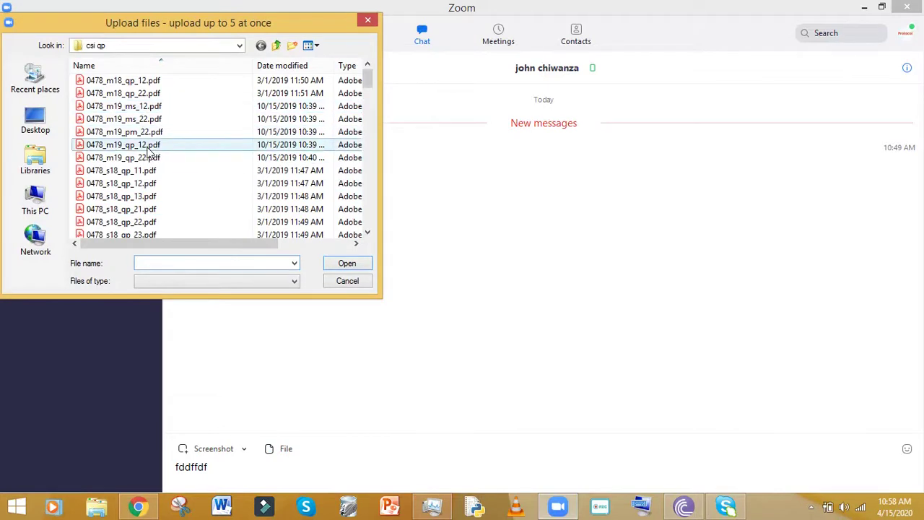
pyautogui.click(150, 147)
pyautogui.click(347, 267)
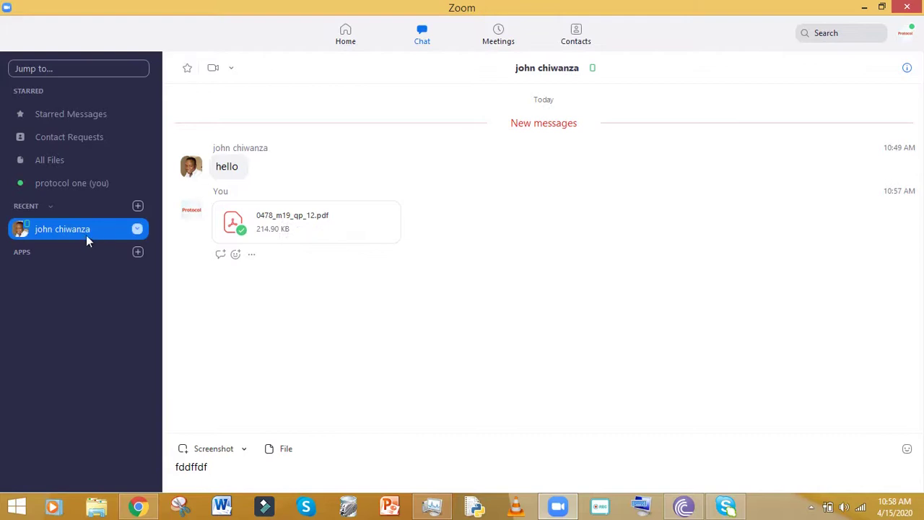
# Start a maximized video meeting from the contact's profile and admit the waiting contact.
pyautogui.click(577, 34)
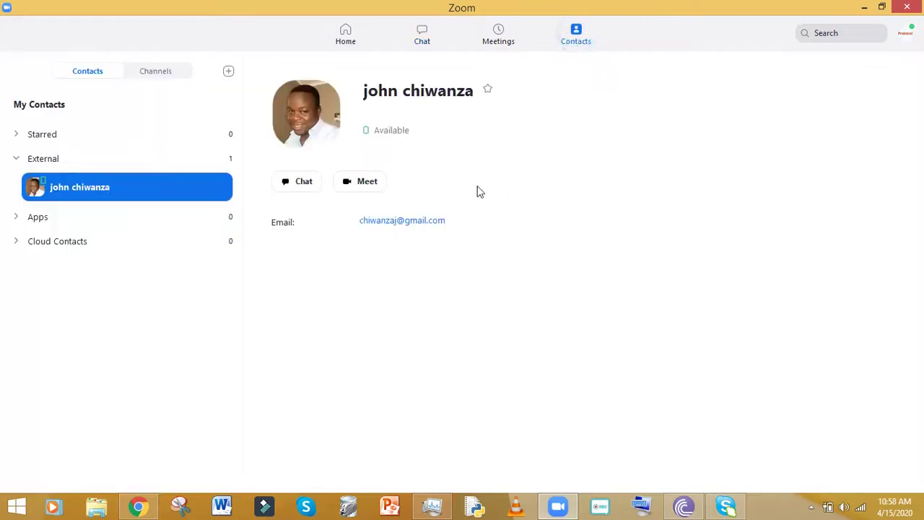
pyautogui.click(365, 182)
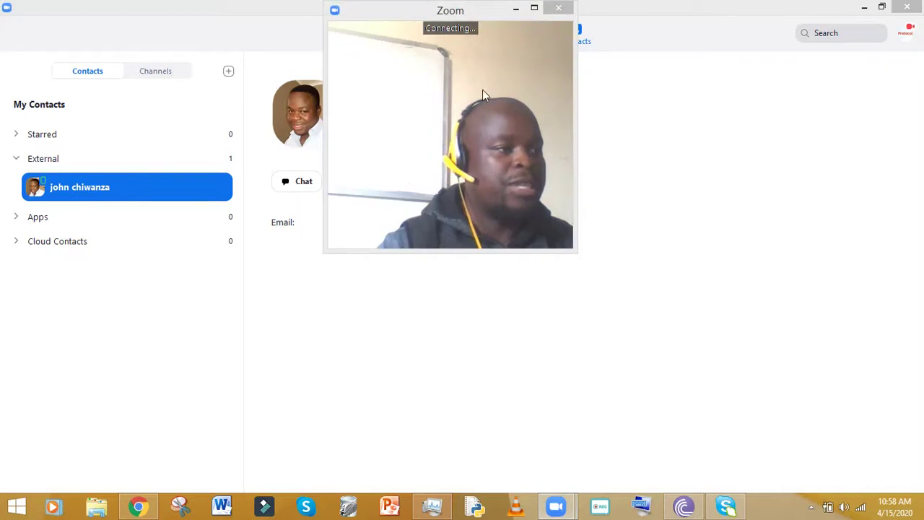
pyautogui.click(535, 8)
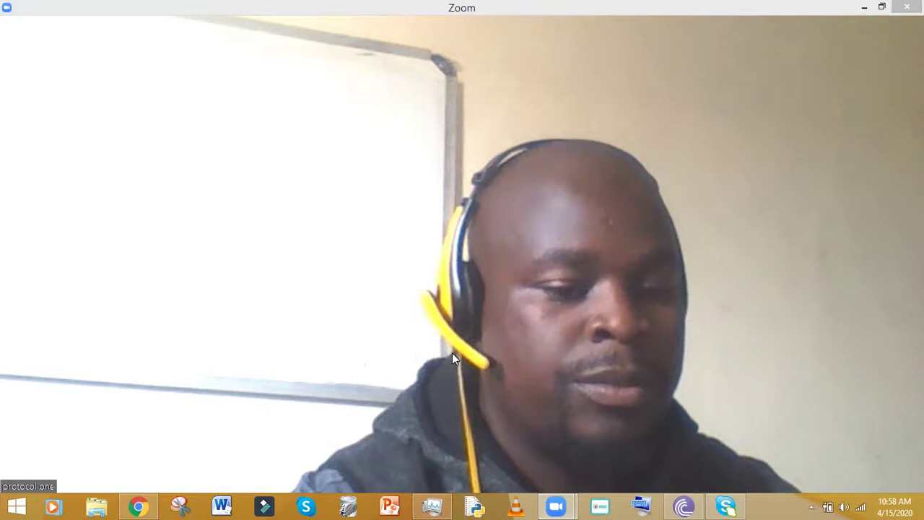
pyautogui.moveTo(459, 249)
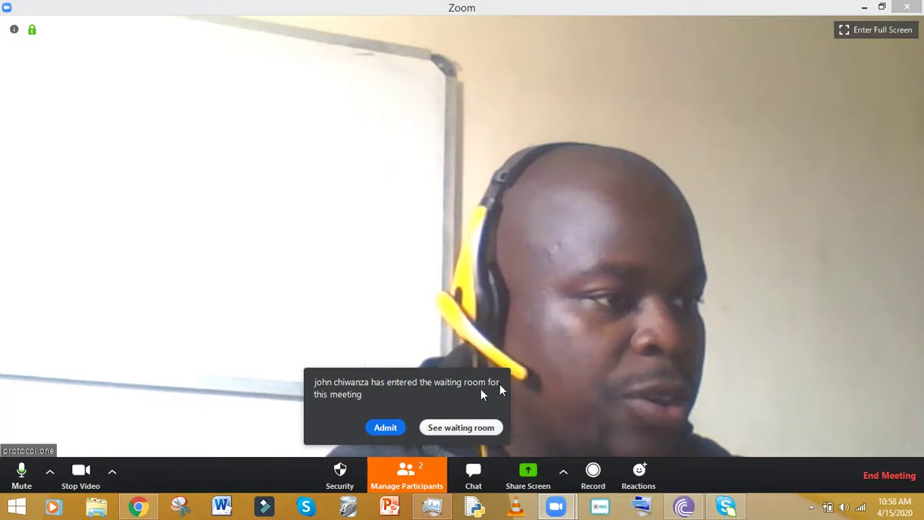
pyautogui.click(384, 429)
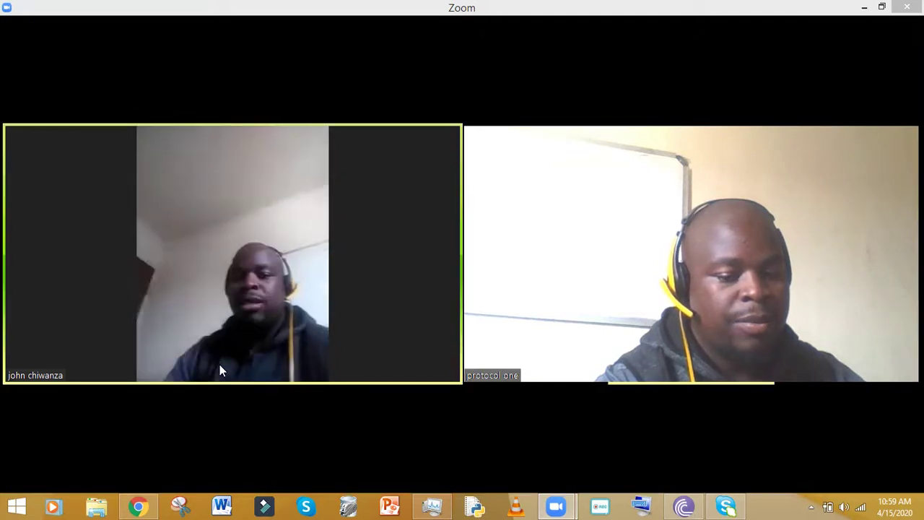
# Admit the contact from the waiting-room notice so both camera feeds show side by side.
pyautogui.moveTo(232, 358)
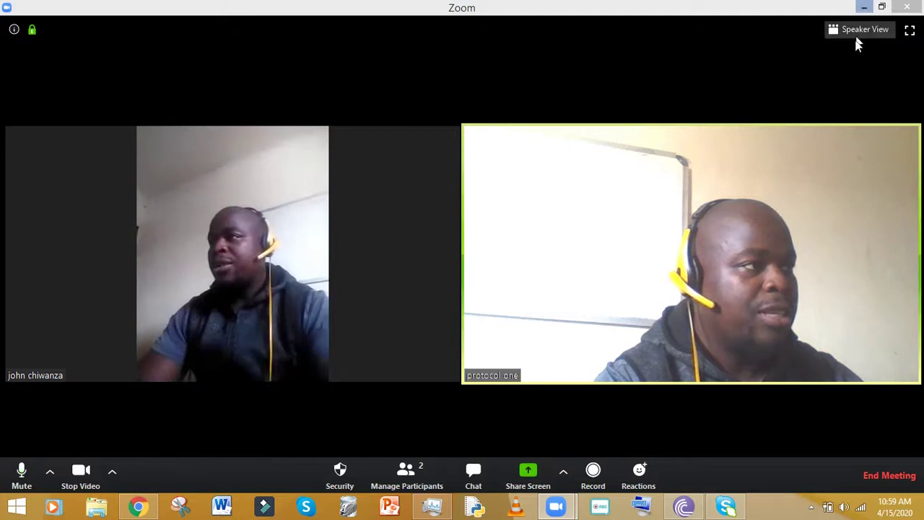
# Switch the meeting to Speaker View and mute the microphone with Alt+A.
pyautogui.click(854, 34)
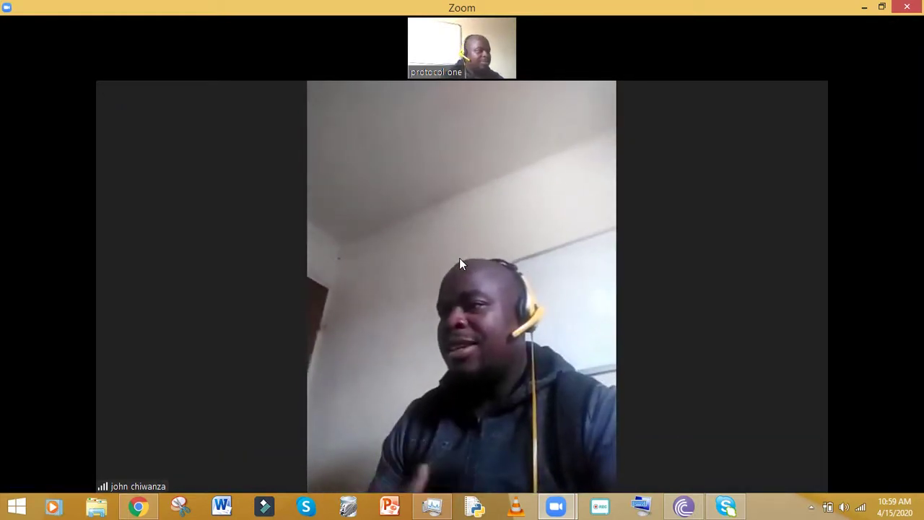
pyautogui.moveTo(464, 89)
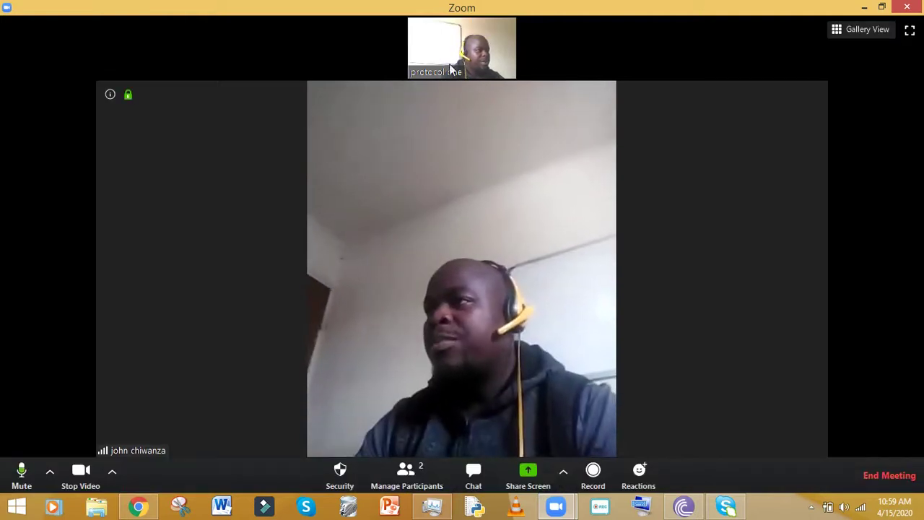
pyautogui.hotkey('alt', 'a')
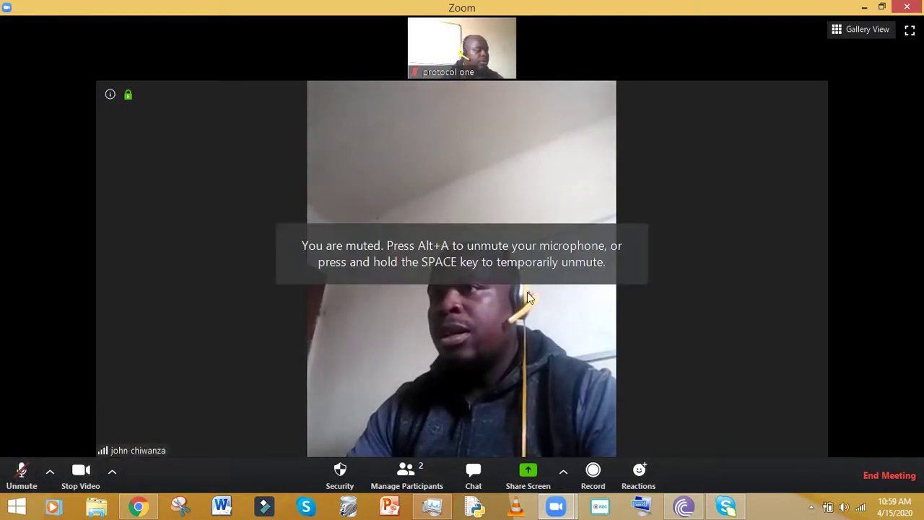
# Toggle the microphone back to muted and bring up the End Meeting confirmation.
pyautogui.moveTo(466, 57)
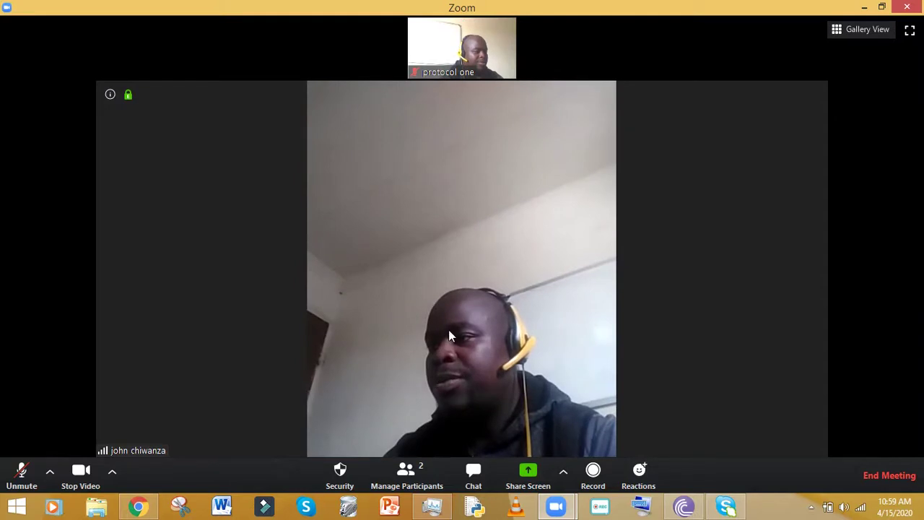
pyautogui.click(21, 476)
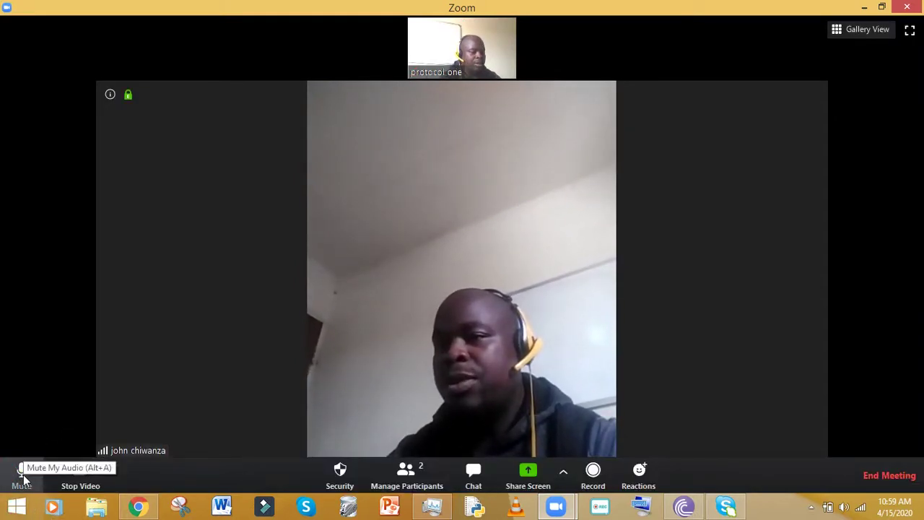
pyautogui.click(22, 476)
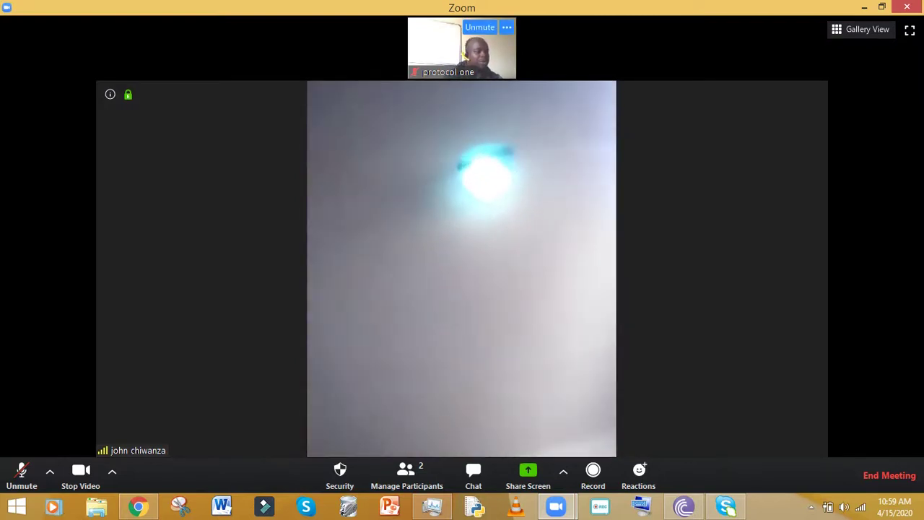
pyautogui.click(887, 474)
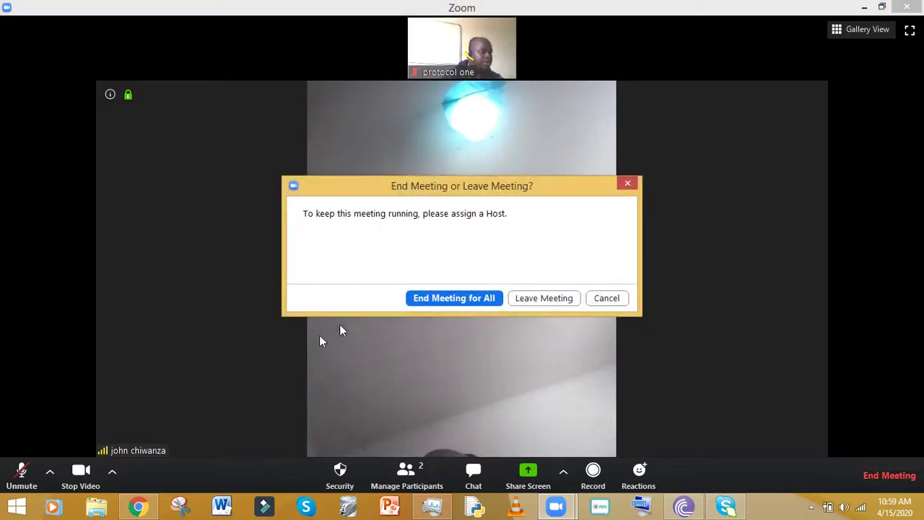
# End the meeting for all participants and return to the contact's profile in Contacts.
pyautogui.click(455, 298)
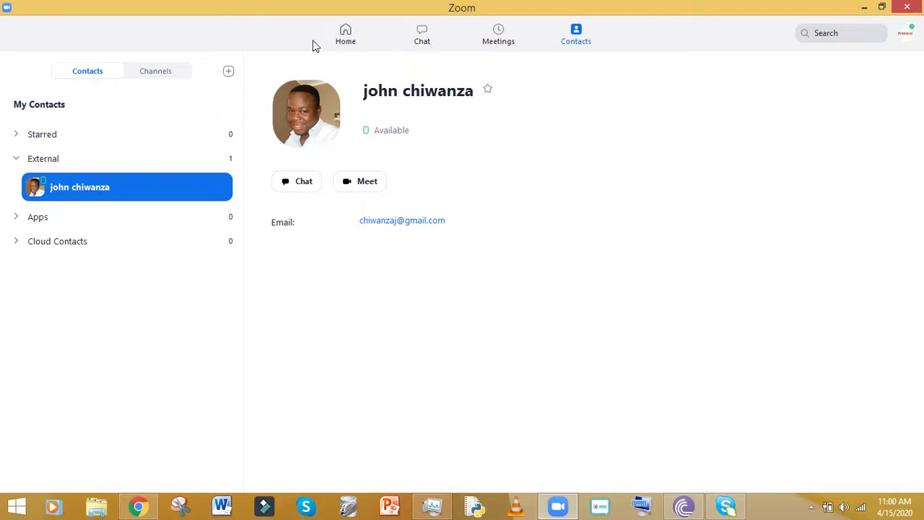
pyautogui.click(357, 39)
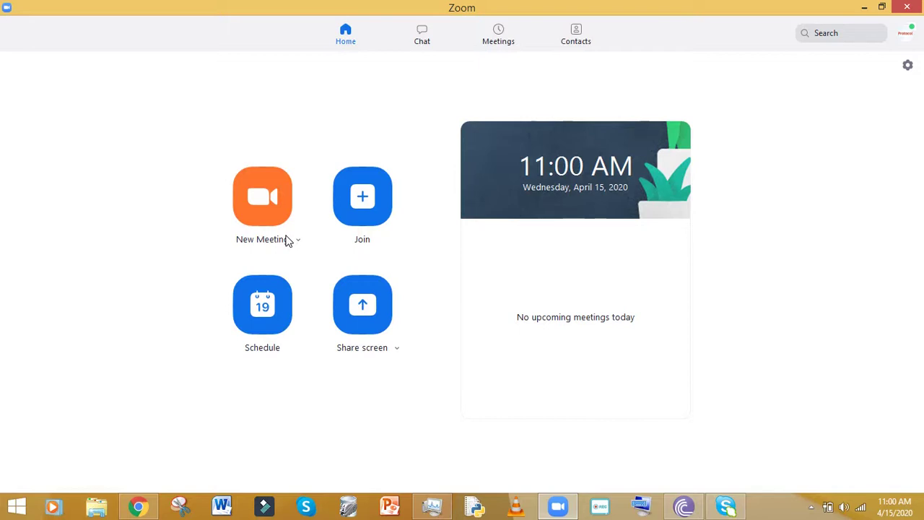
pyautogui.click(573, 32)
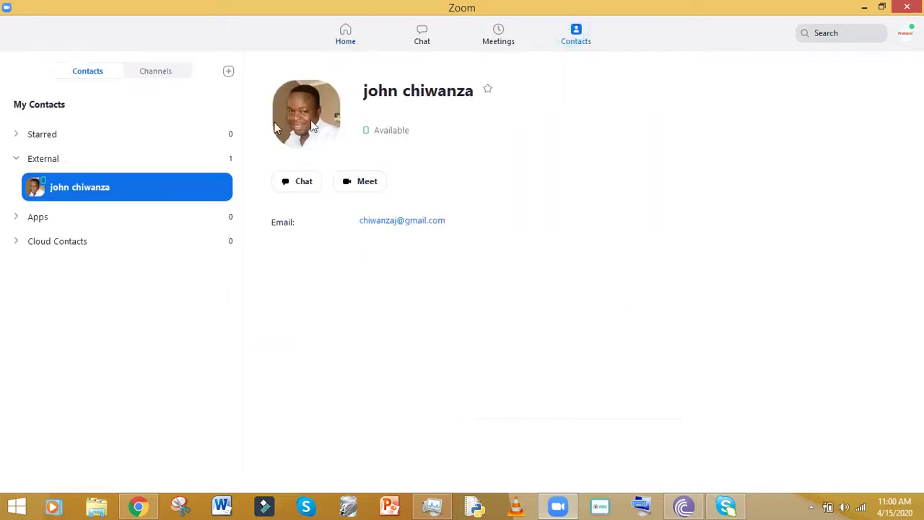